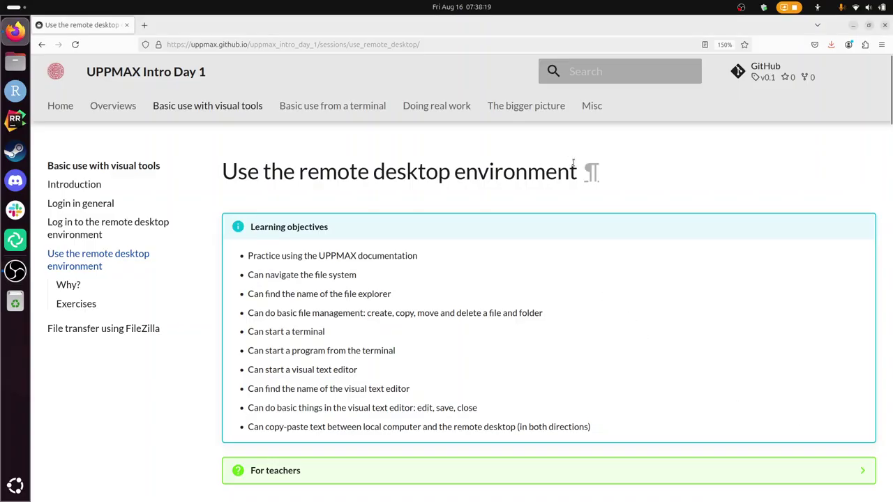
# Step: Open the 'Basic use with visual tools introduction' page and scroll down to its link table
pyautogui.moveTo(574, 162); pyautogui.dragTo(222, 182)
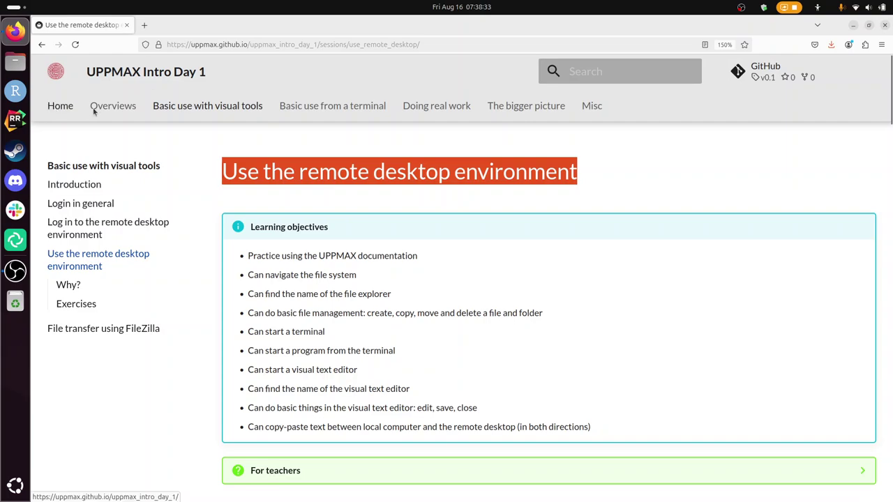
pyautogui.click(178, 109)
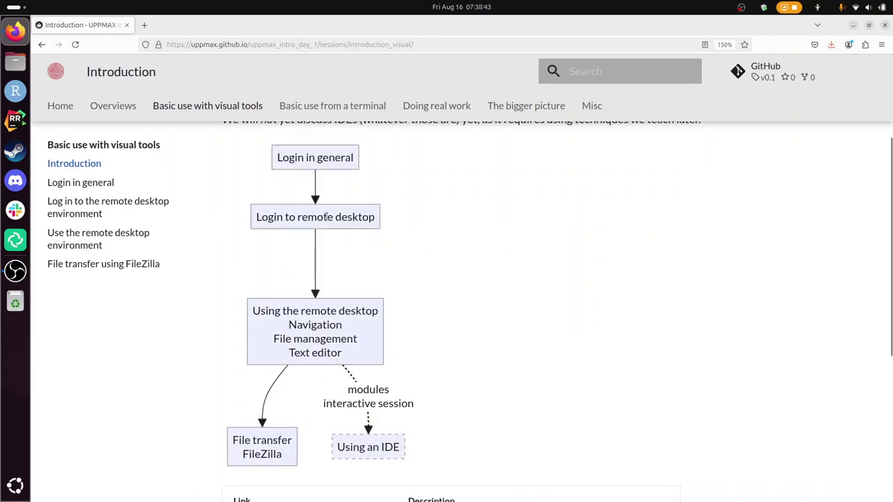
pyautogui.scroll(-1, 406, 297)
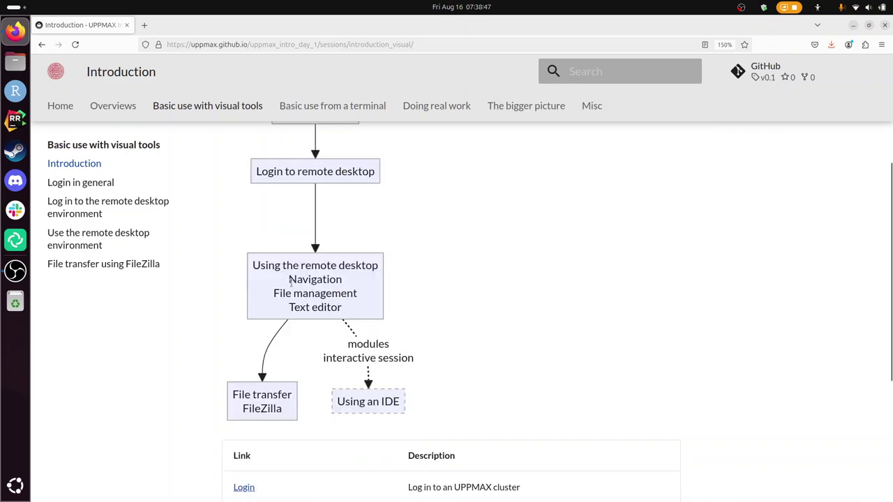
pyautogui.scroll(-4, 291, 280)
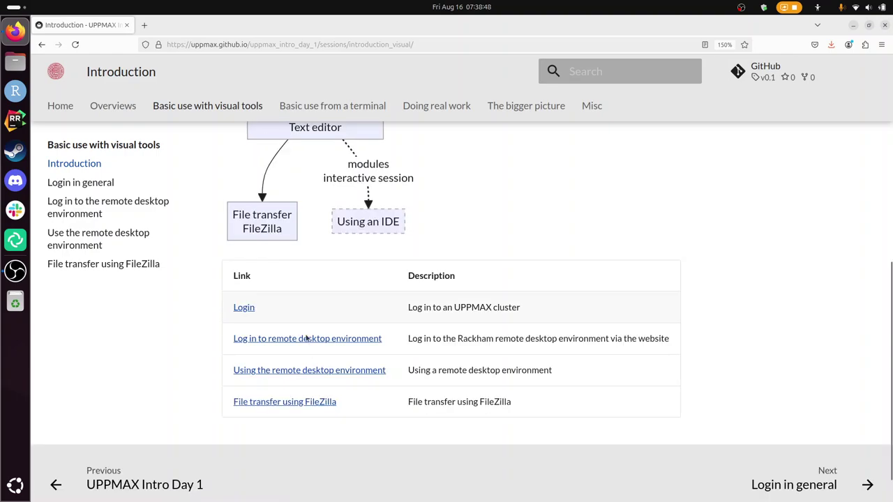
# Step: Open the 'Using the remote desktop environment' page from the link table and scroll through it
pyautogui.click(305, 370)
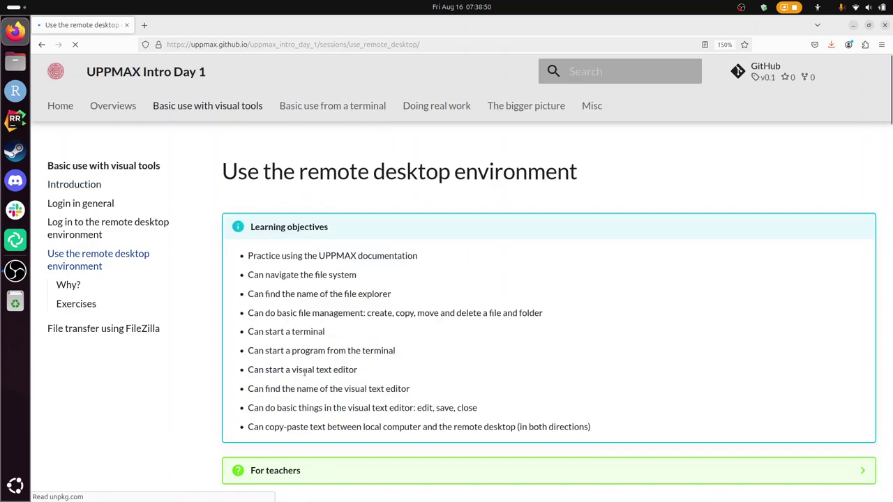
pyautogui.scroll(-5, 305, 372)
pyautogui.scroll(-1, 304, 372)
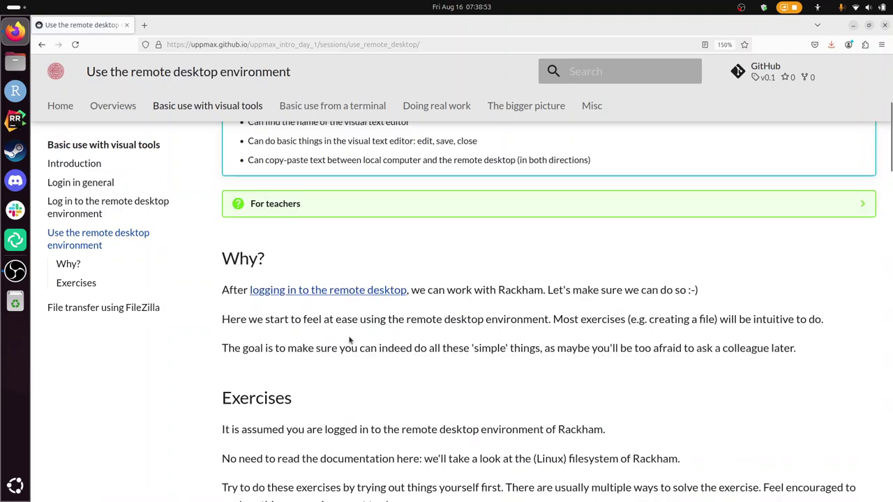
pyautogui.scroll(-5, 386, 341)
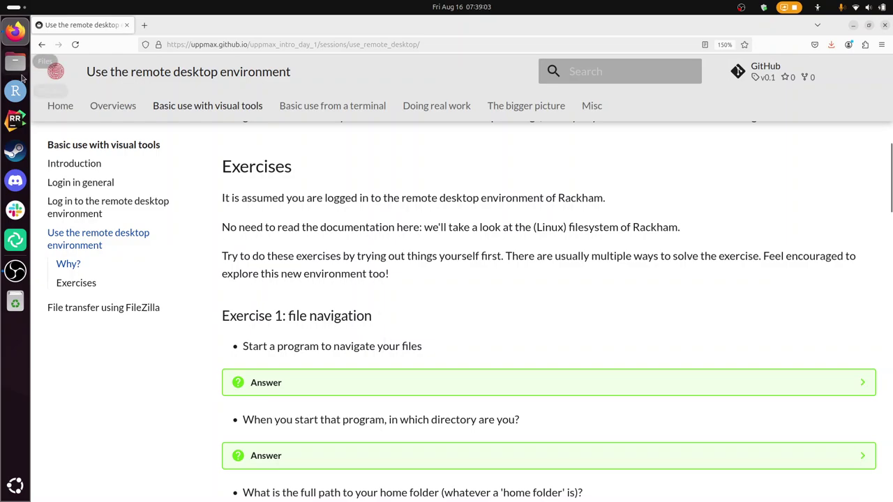
# Step: Return to the course page and scroll back up to the Why? and Exercises sections
pyautogui.press('super+d')
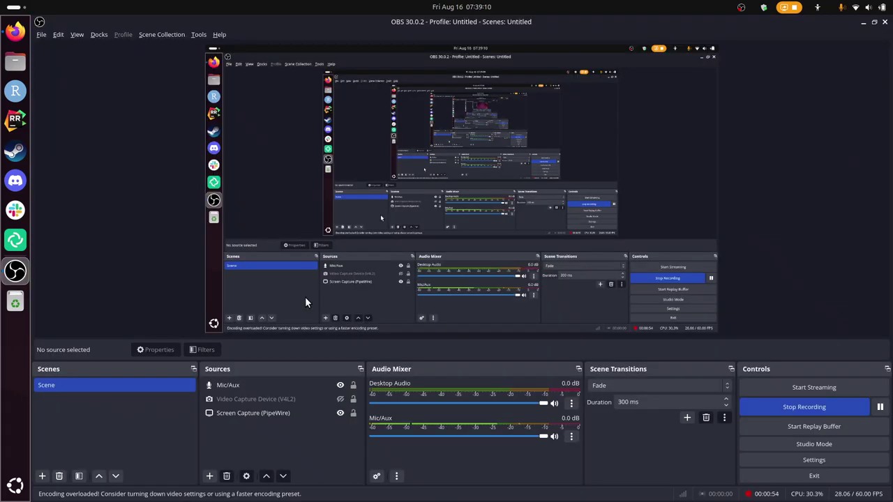
pyautogui.hotkey('alt', 'Tab')
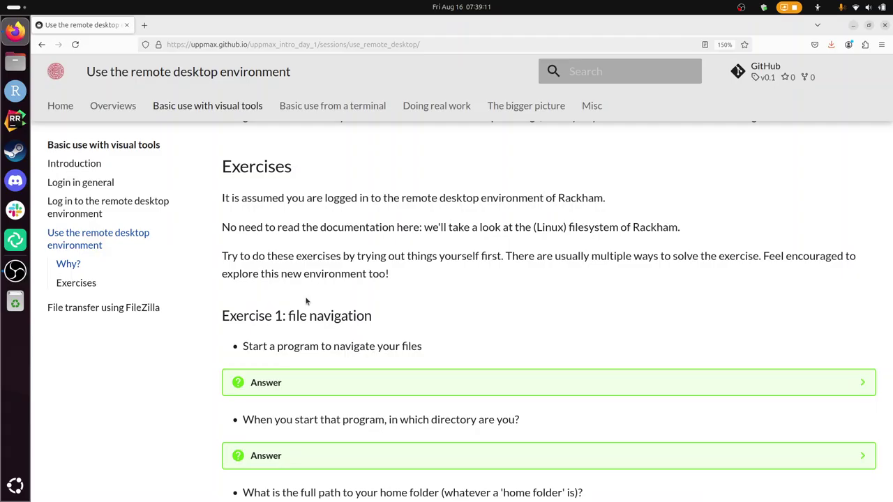
pyautogui.scroll(-3, 305, 301)
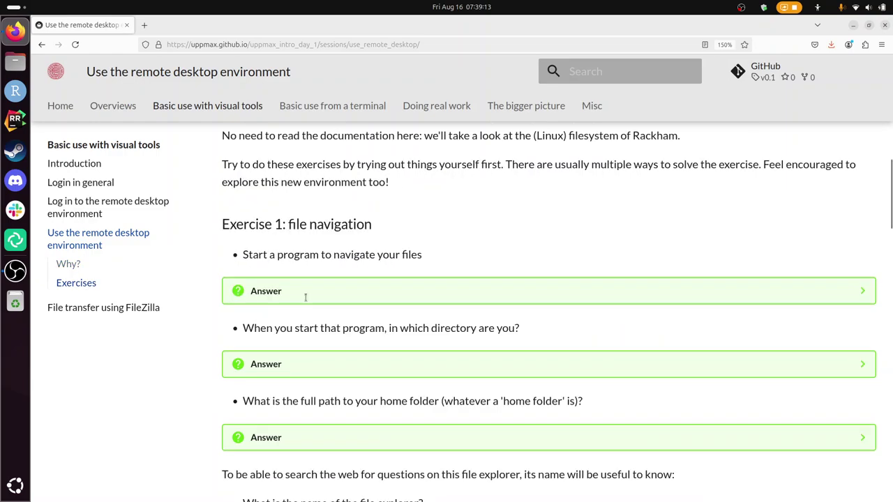
pyautogui.scroll(2, 306, 297)
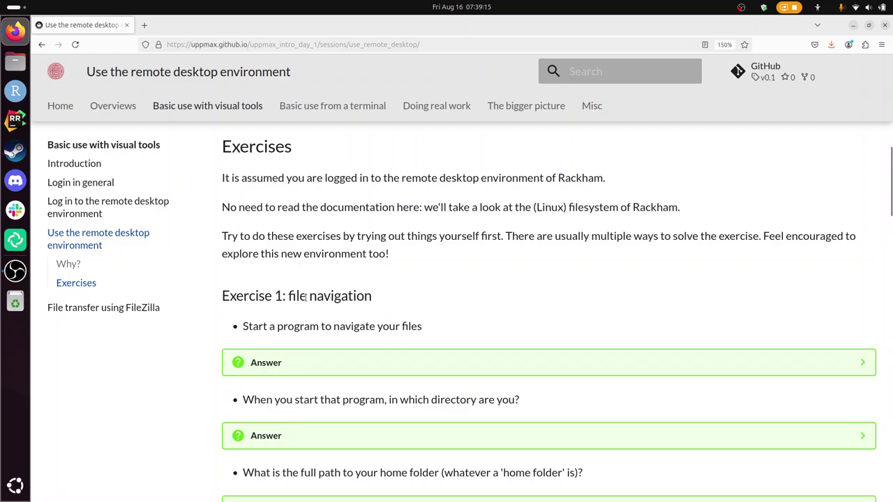
pyautogui.scroll(4, 305, 298)
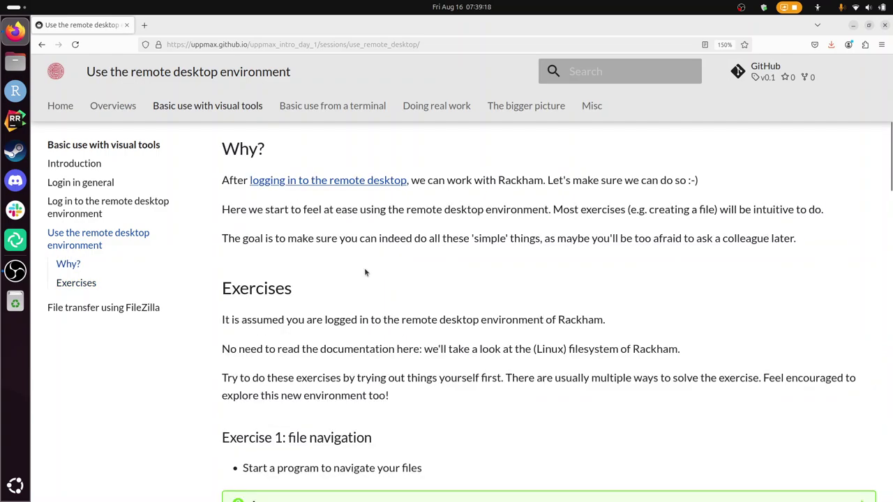
pyautogui.scroll(1, 345, 211)
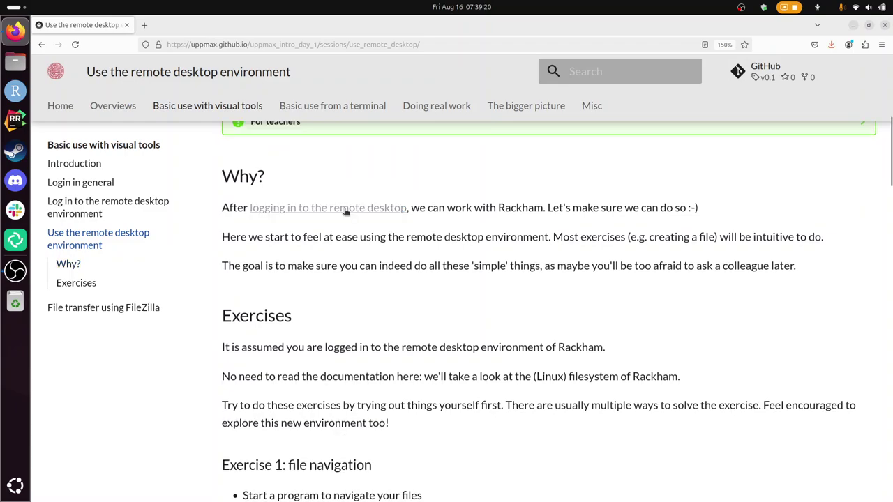
# Step: Open the remote desktop login instructions in a new tab and scroll to the Rackham link
pyautogui.click(344, 209)
pyautogui.scroll(-10, 345, 212)
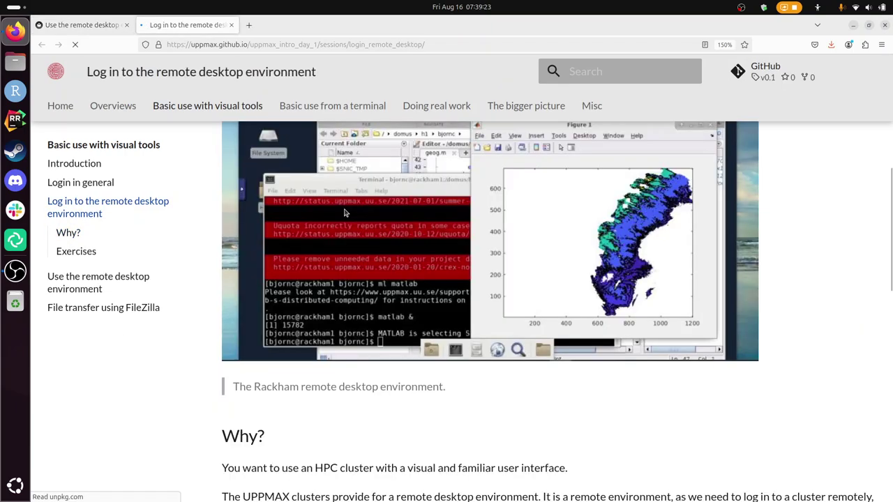
pyautogui.scroll(-15, 433, 284)
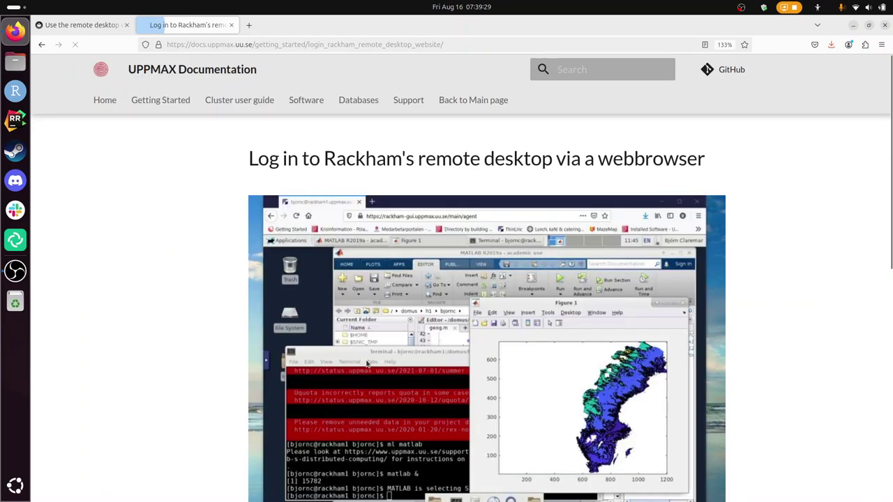
pyautogui.scroll(-10, 377, 300)
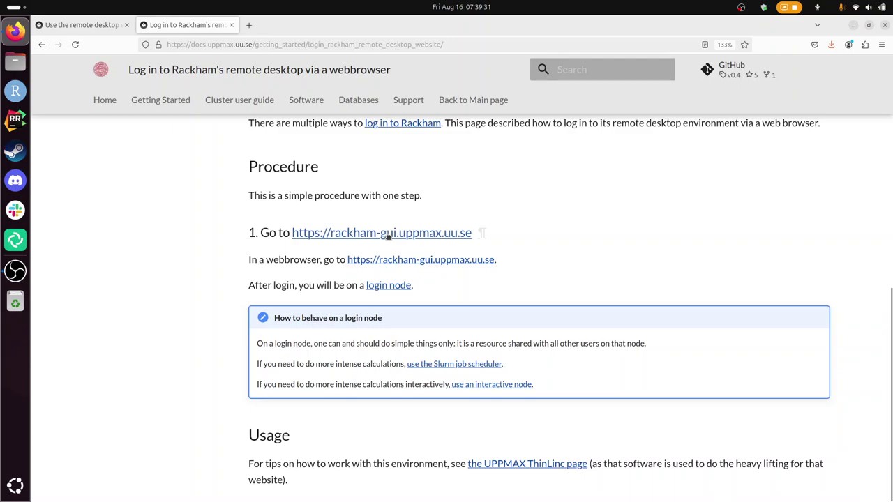
# Step: Sign in at rackham-gui.uppmax.uu.se through ThinLinc web with the username and password
pyautogui.click(386, 234)
pyautogui.write('richel')
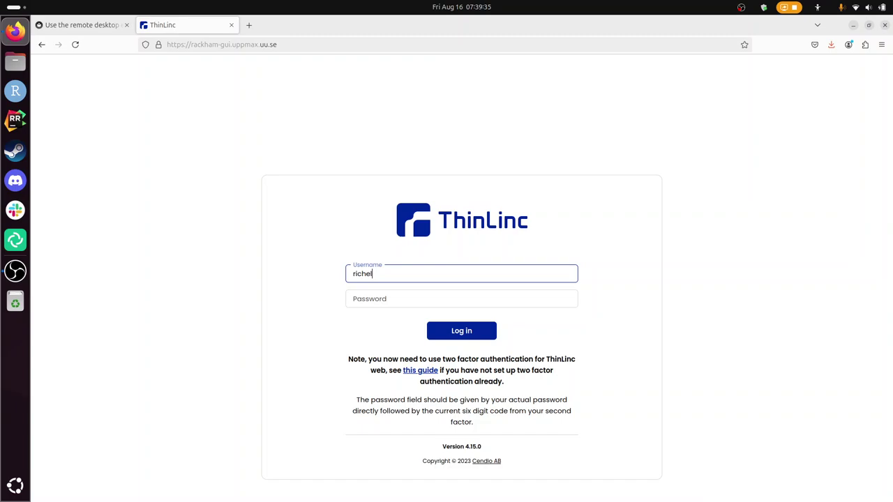
pyautogui.press('Tab')
pyautogui.write('••')
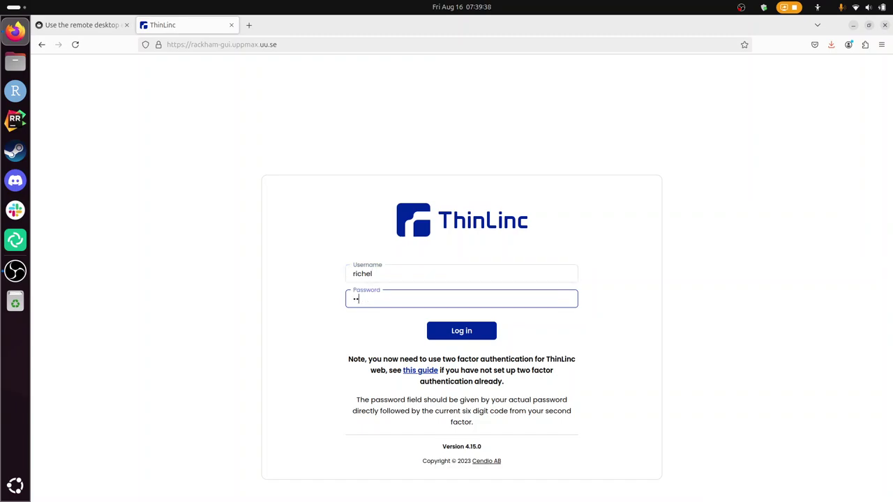
pyautogui.write('•••••••••••')
pyautogui.write('•••')
pyautogui.press('Return')
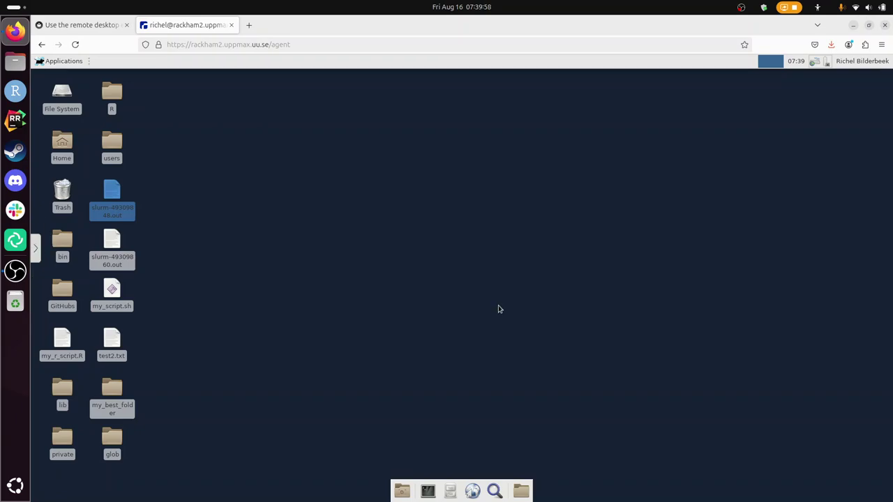
# Step: Launch the Thunar file manager in the home folder and expand the first exercise's answer
pyautogui.click(363, 301)
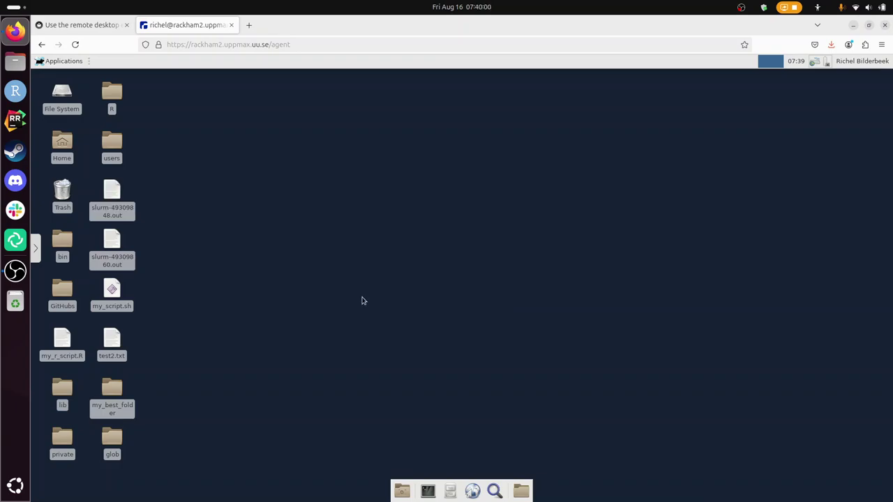
pyautogui.hotkey('alt', 'Tab')
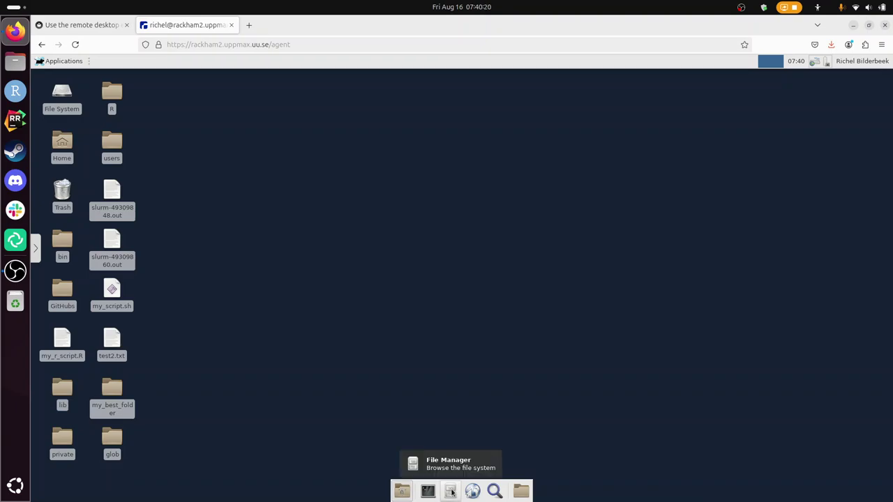
pyautogui.click(451, 493)
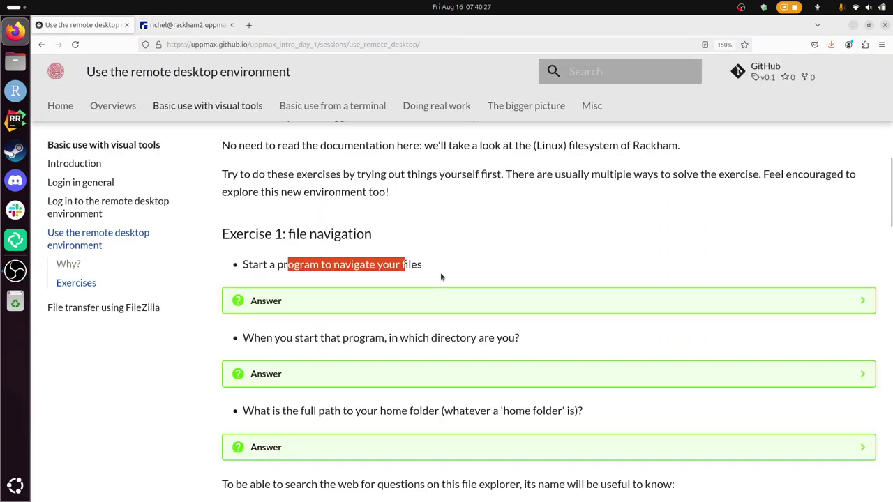
pyautogui.click(338, 300)
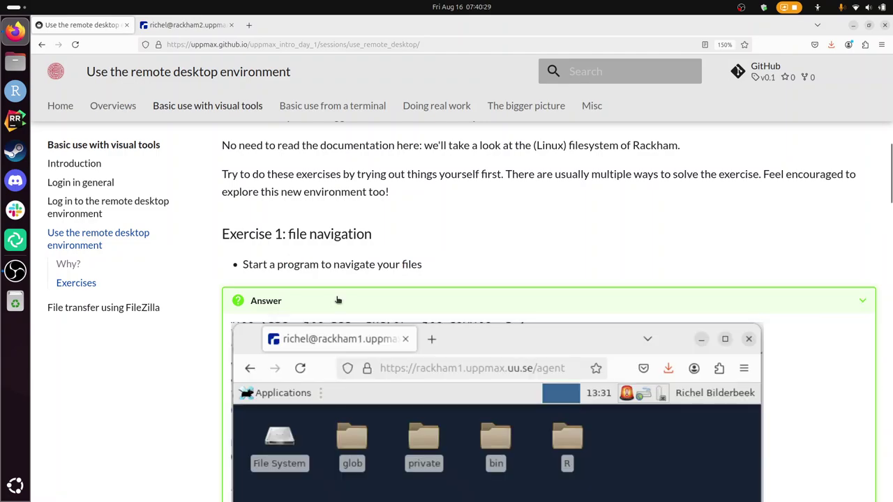
pyautogui.scroll(-5, 494, 282)
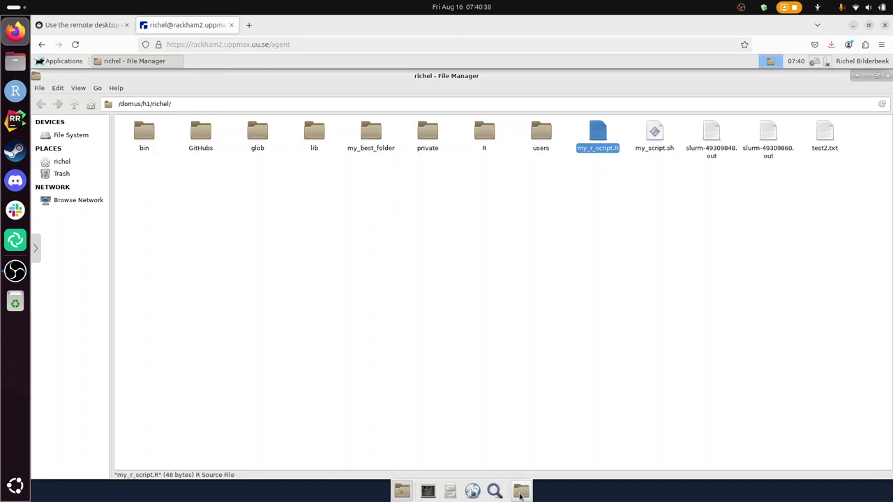
# Step: Show the home folder as a /home/ path in Thunar and minimise the duplicate File Manager window
pyautogui.click(520, 496)
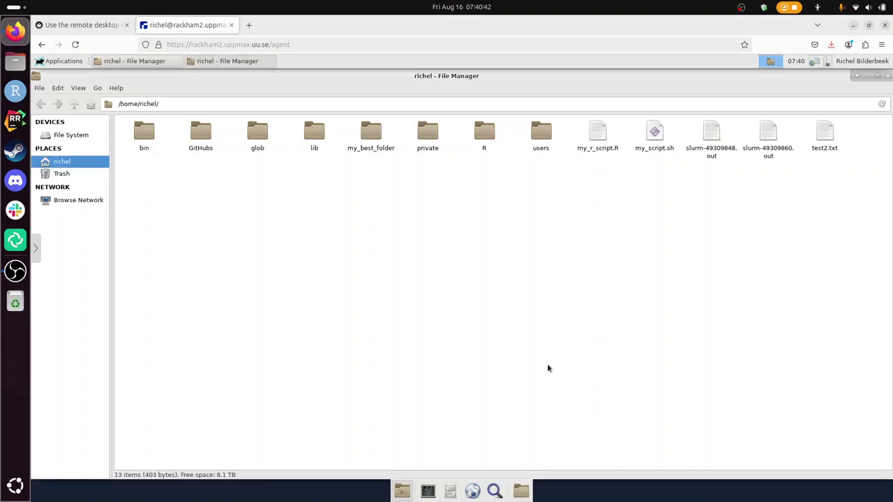
pyautogui.click(143, 62)
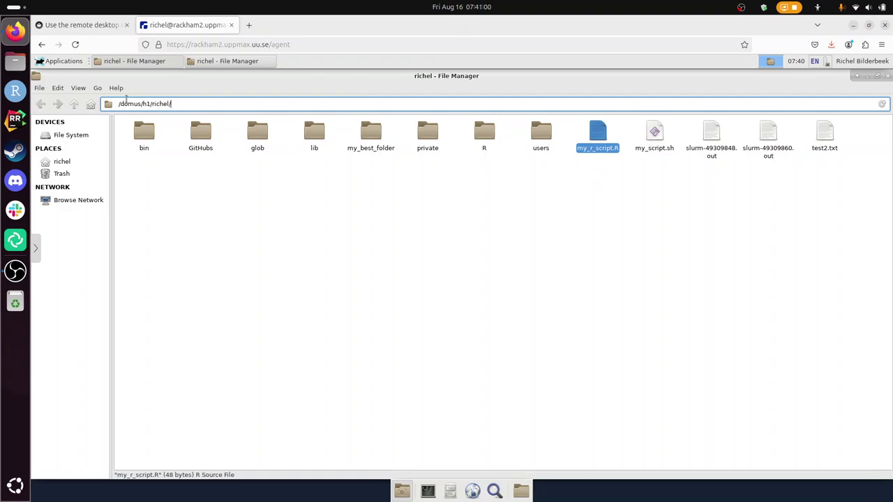
pyautogui.press('Return')
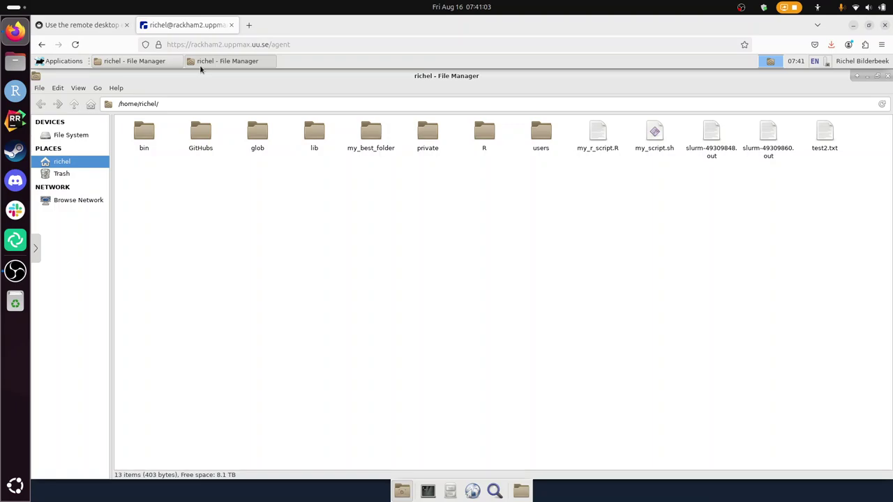
pyautogui.click(201, 64)
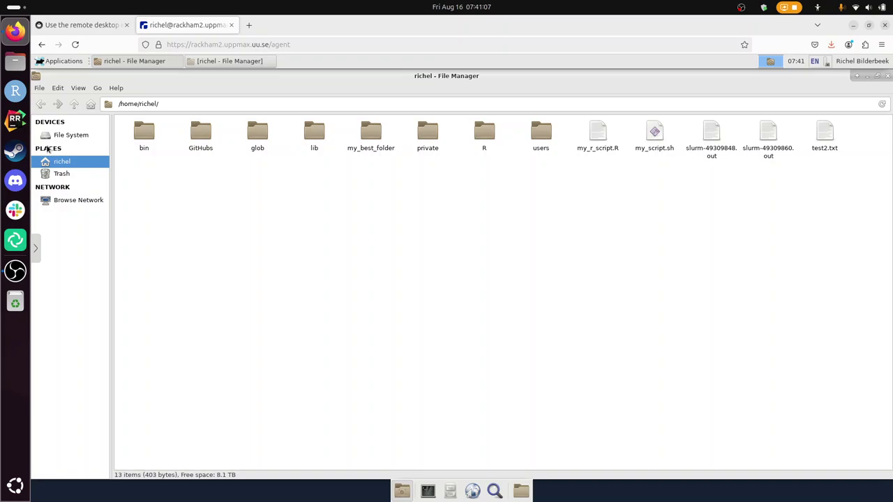
pyautogui.hotkey('ctrl', 'l')
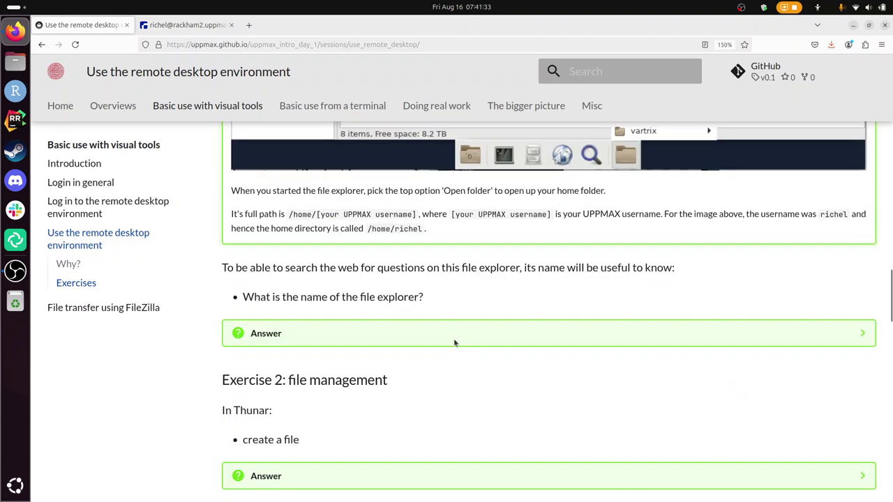
# Step: Scroll the course page down to the full list of Exercise 2 tasks
pyautogui.scroll(-1, 454, 342)
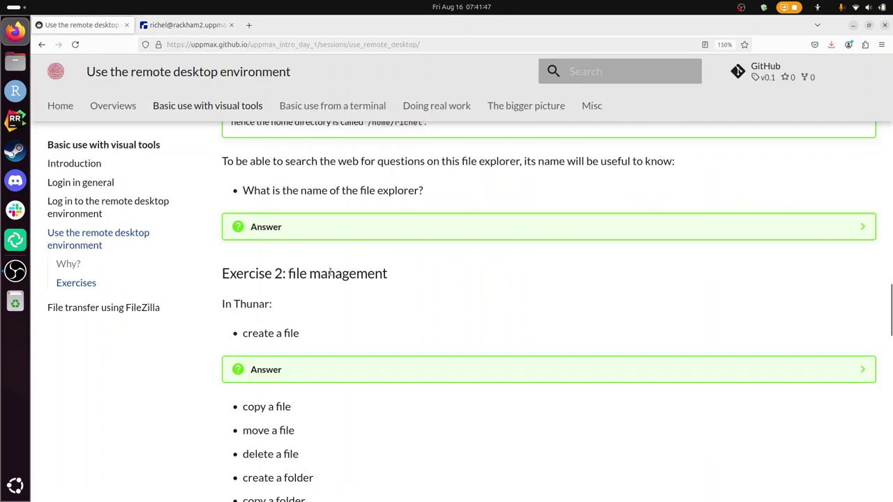
pyautogui.scroll(-2, 329, 274)
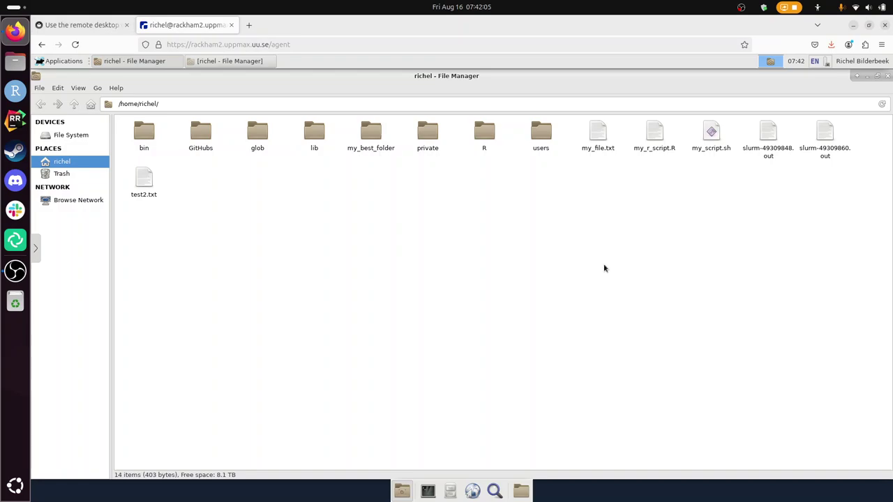
# Step: Copy my_file.txt and paste it five times, creating my_file (copy 1).txt through (copy 5).txt
pyautogui.click(598, 134)
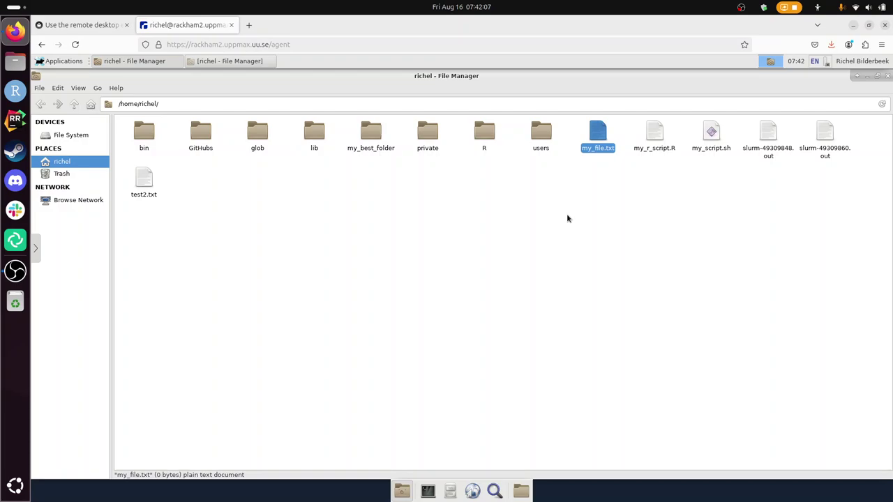
pyautogui.rightClick(594, 144)
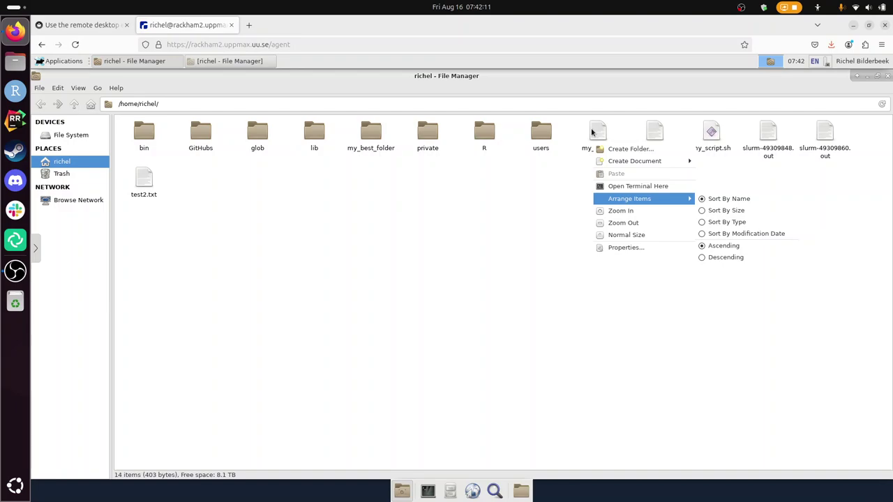
pyautogui.rightClick(597, 134)
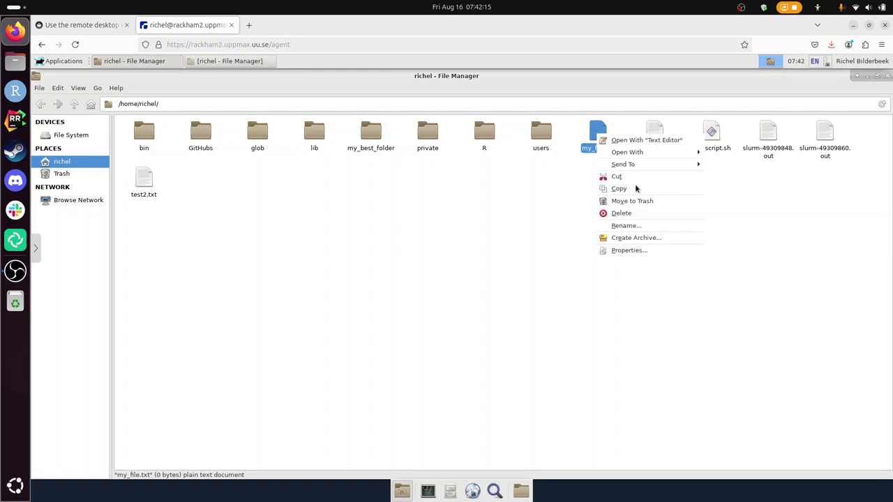
pyautogui.rightClick(541, 239)
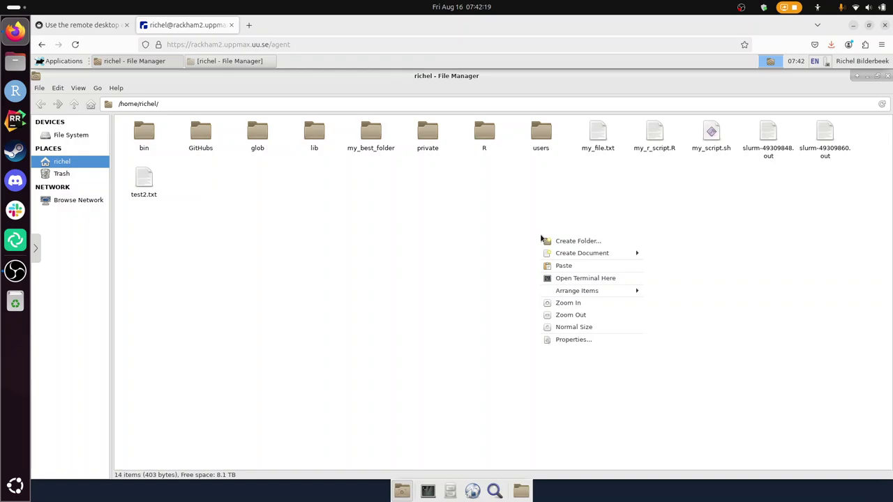
pyautogui.click(563, 265)
pyautogui.click(600, 145)
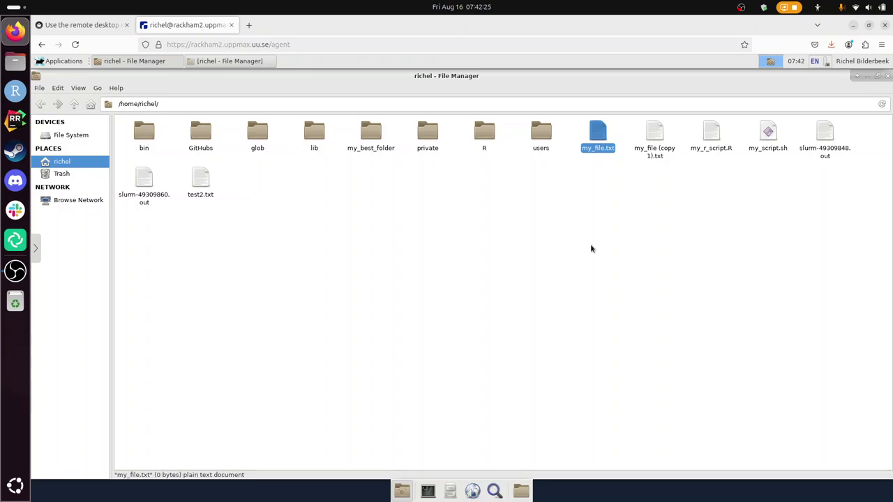
pyautogui.hotkey('ctrl', 'v')
pyautogui.hotkey('ctrl', 'v')
pyautogui.hotkey('ctrl', 'v')
pyautogui.hotkey('ctrl', 'v')
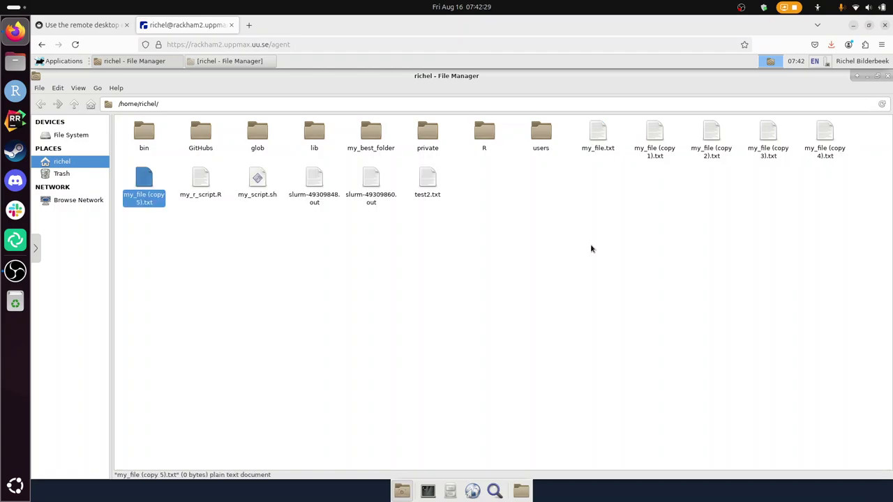
# Step: Mark the move task, drag my_file (copy 1).txt into a folder, and delete another copy
pyautogui.moveTo(294, 342); pyautogui.dragTo(244, 343)
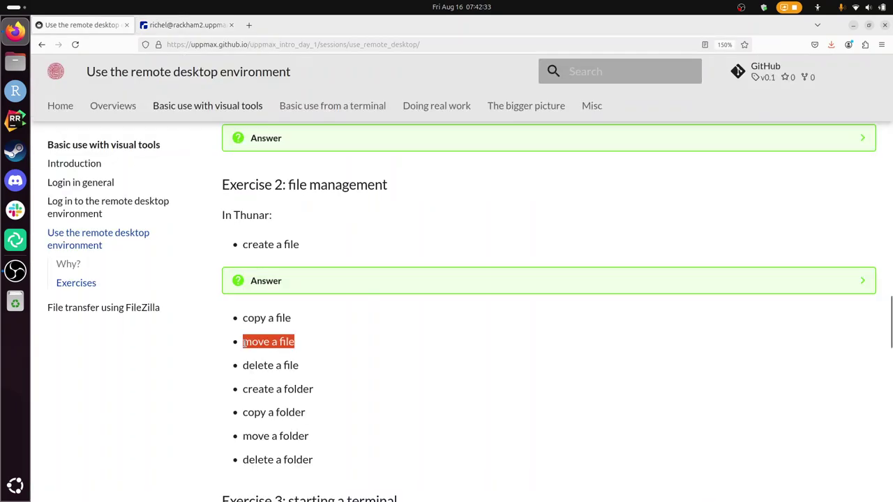
pyautogui.moveTo(654, 136); pyautogui.dragTo(592, 244)
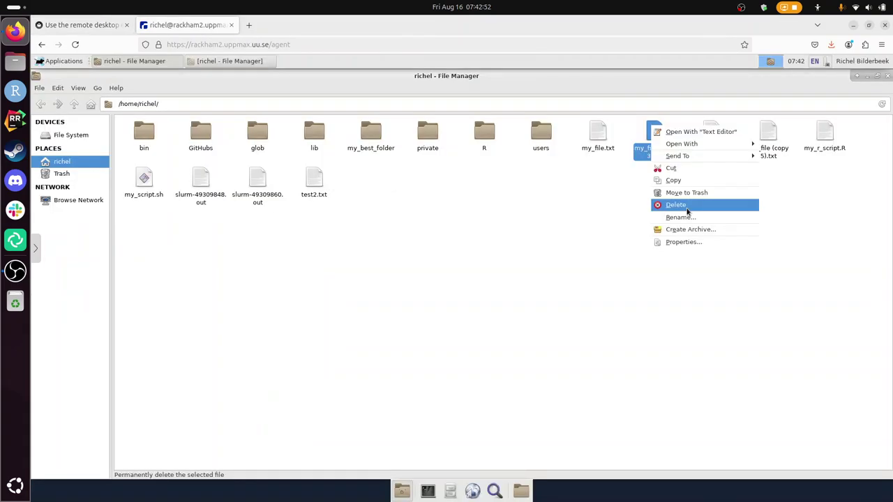
pyautogui.click(677, 204)
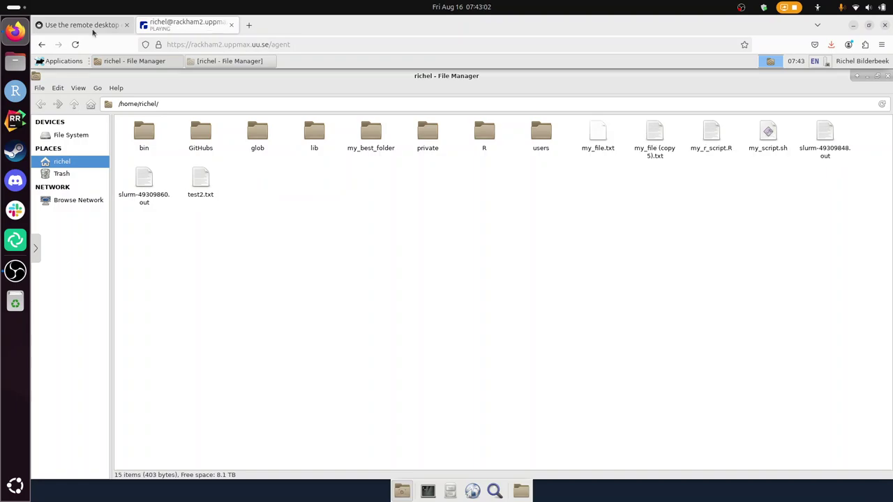
pyautogui.click(92, 27)
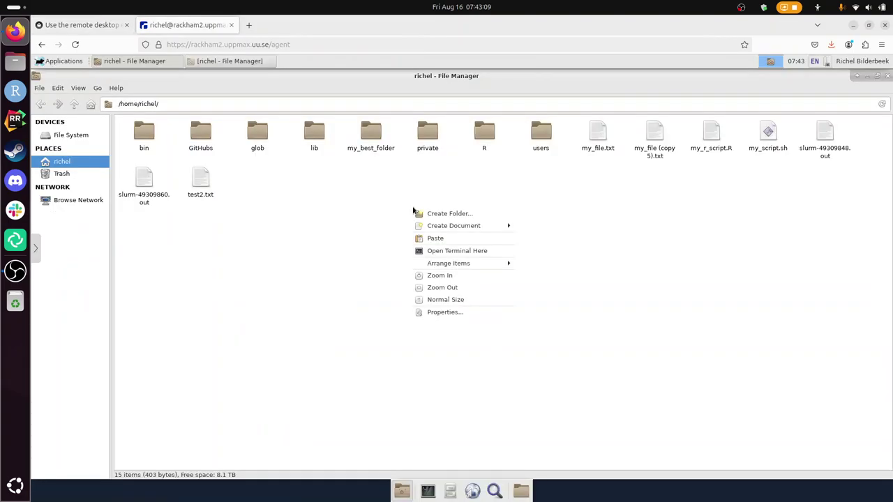
# Step: Create a new folder in the home folder, giving it a name starting with 'my_'
pyautogui.click(450, 213)
pyautogui.write('my_')
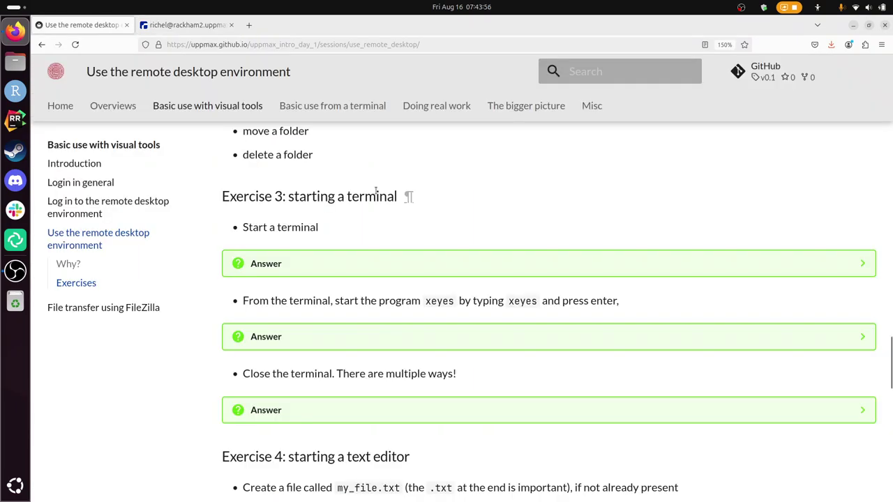
# Step: Open a terminal on the remote desktop and select the host name rackham2 in its prompt
pyautogui.scroll(-1, 271, 211)
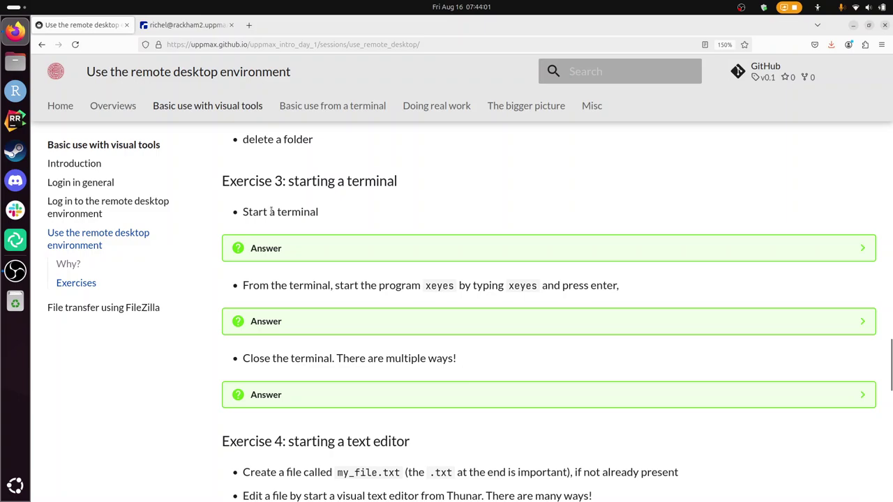
pyautogui.click(185, 25)
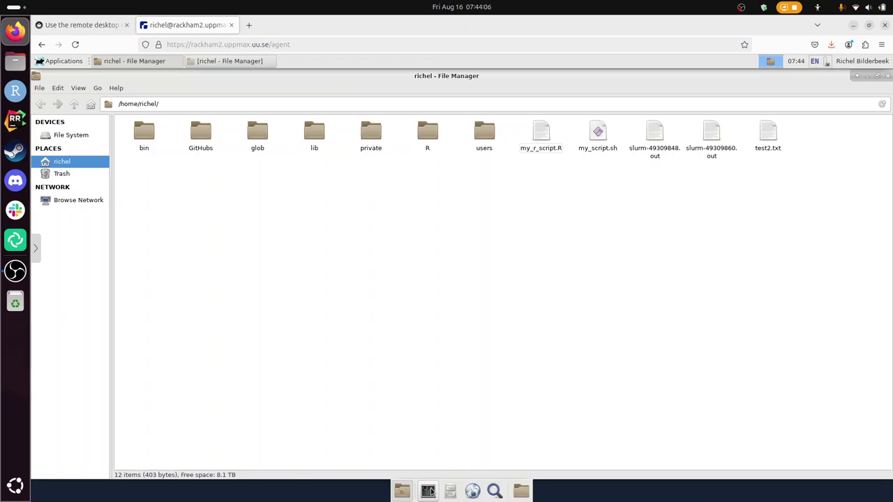
pyautogui.click(429, 491)
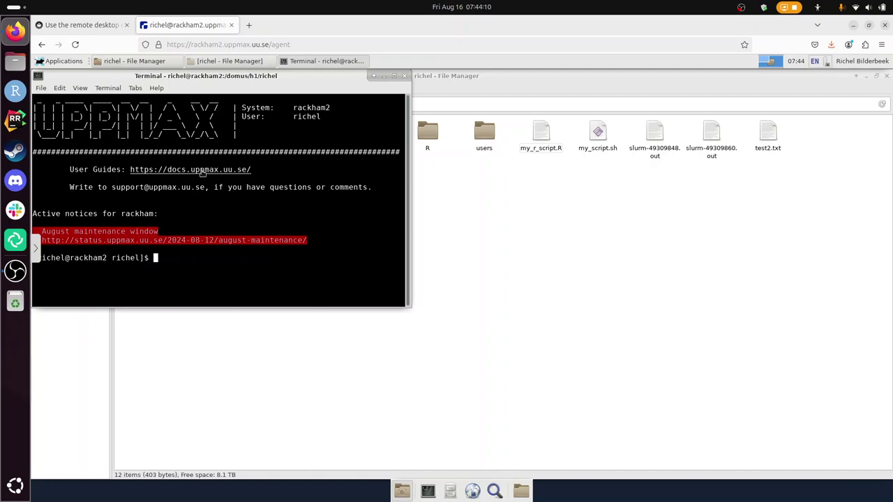
pyautogui.moveTo(403, 258); pyautogui.dragTo(70, 258)
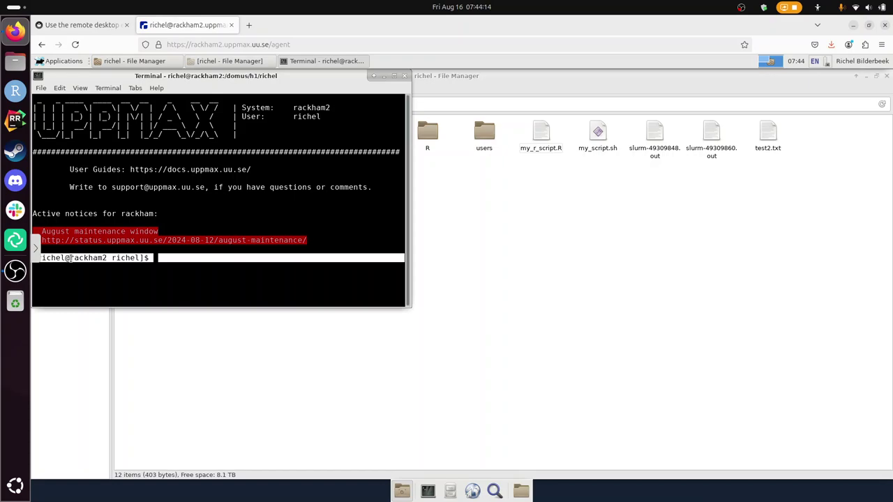
pyautogui.doubleClick(71, 258)
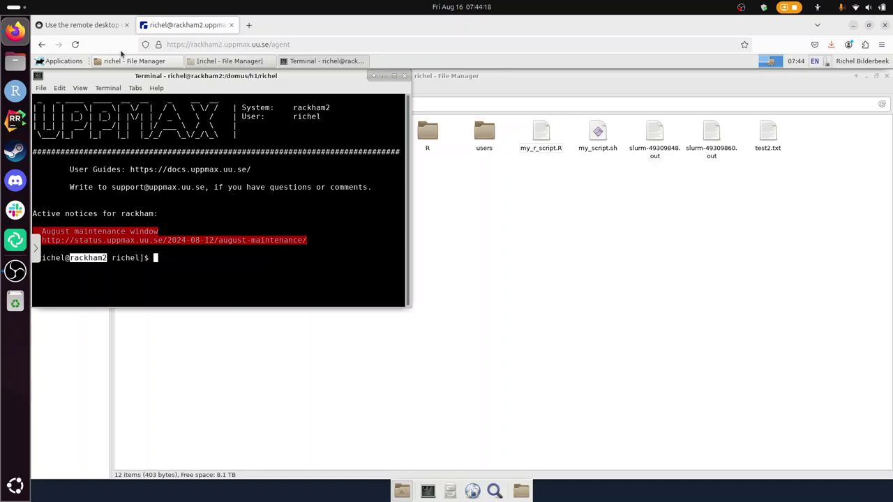
# Step: Check the course page, then run xeyes from the Rackham terminal
pyautogui.hotkey('ctrl', 'pageup')
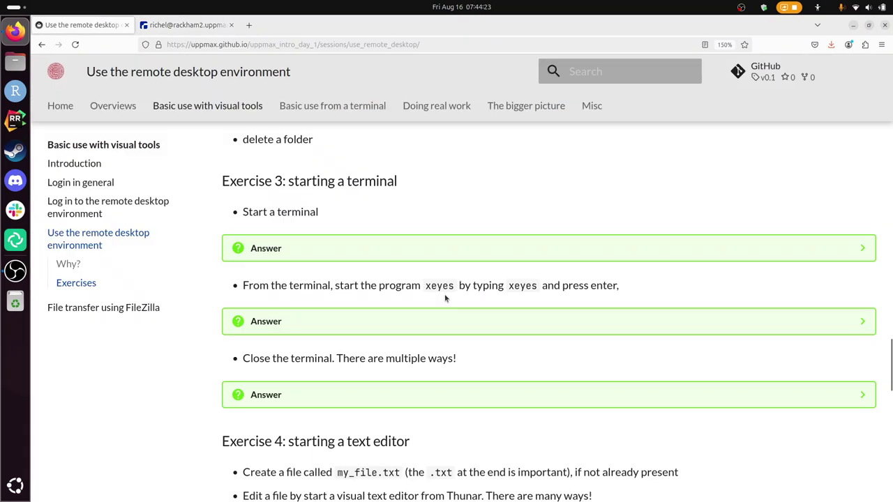
pyautogui.hotkey('ctrl', 'pagedown')
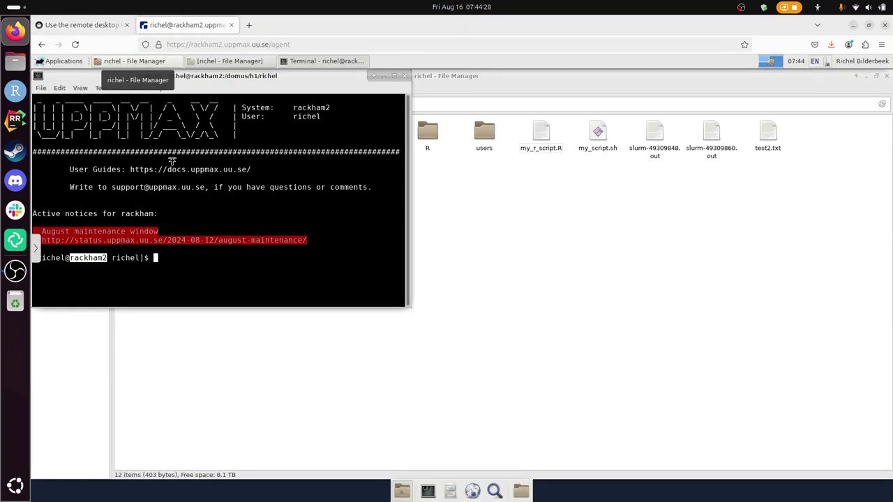
pyautogui.write('xeyes')
pyautogui.press('Return')
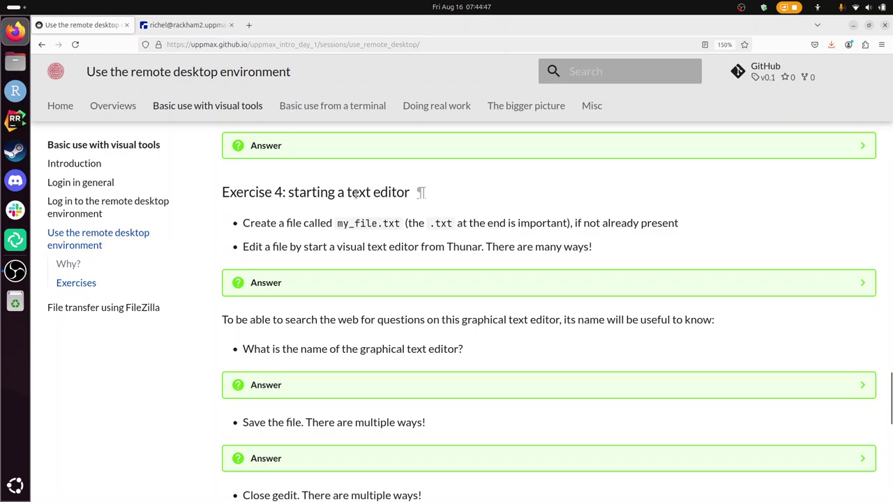
# Step: Open the empty my_file.txt from Thunar in gedit via Open With
pyautogui.scroll(-1, 342, 227)
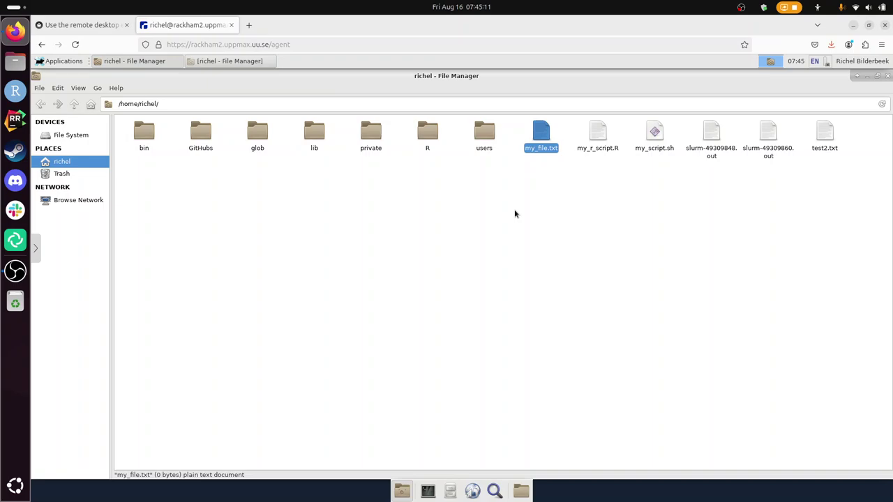
pyautogui.rightClick(539, 137)
pyautogui.moveTo(578, 153)
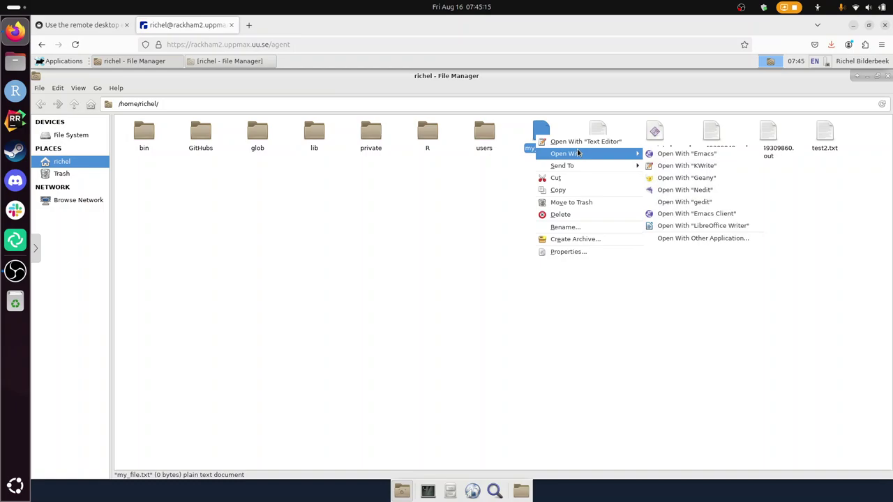
pyautogui.click(580, 142)
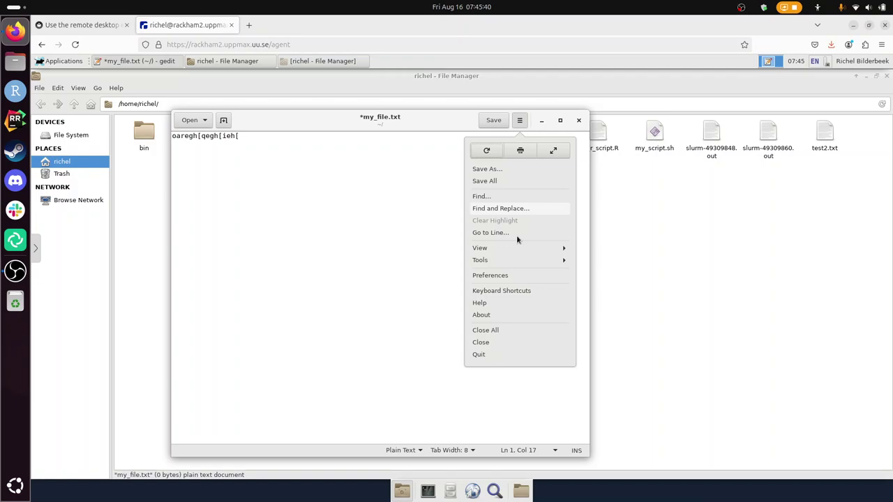
pyautogui.press('Escape')
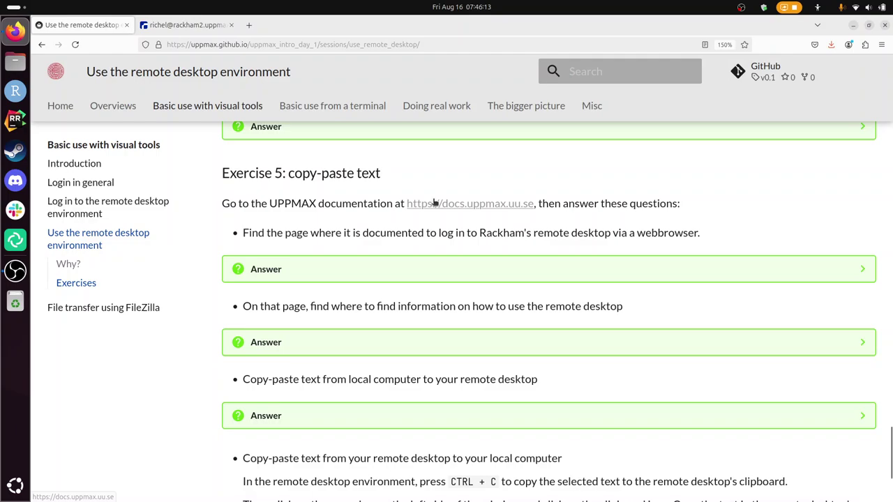
# Step: Search the UPPMAX docs for the webbrowser-login phrase, open that page, then its ThinLinc page
pyautogui.middleClick(434, 203)
pyautogui.scroll(-1, 405, 198)
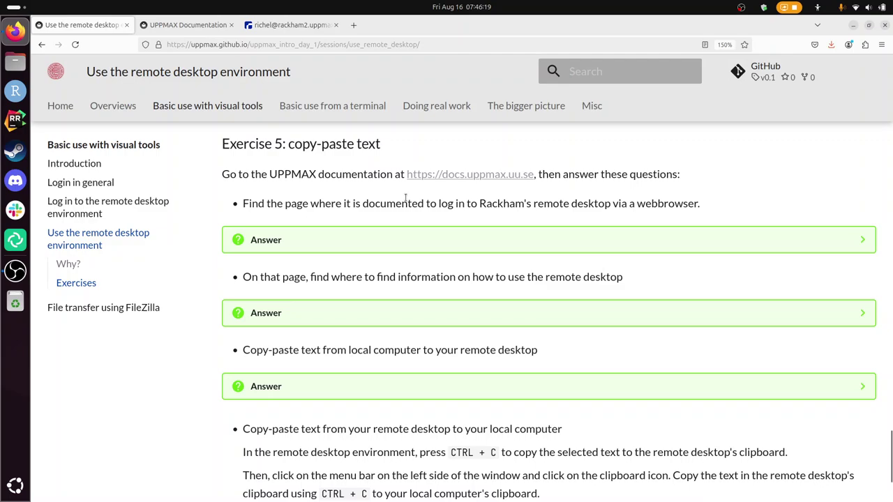
pyautogui.moveTo(439, 203); pyautogui.dragTo(699, 203)
pyautogui.hotkey('ctrl', 'c')
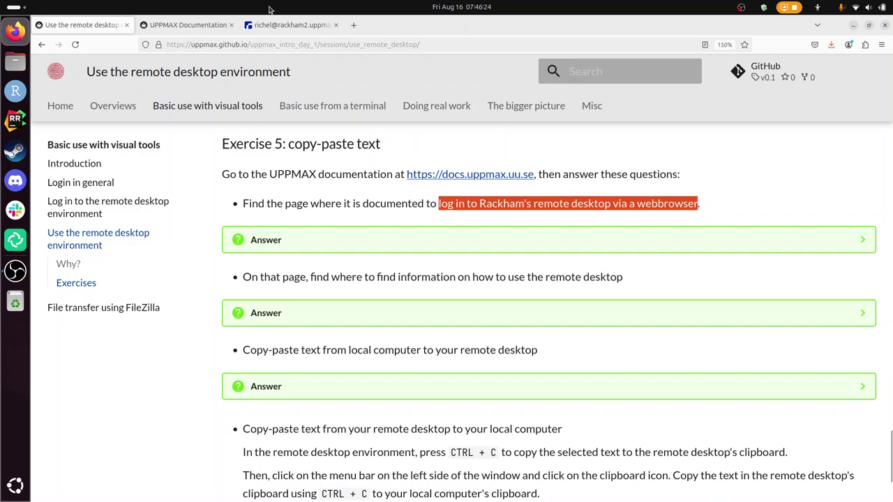
pyautogui.click(183, 25)
pyautogui.hotkey('ctrl', 'v')
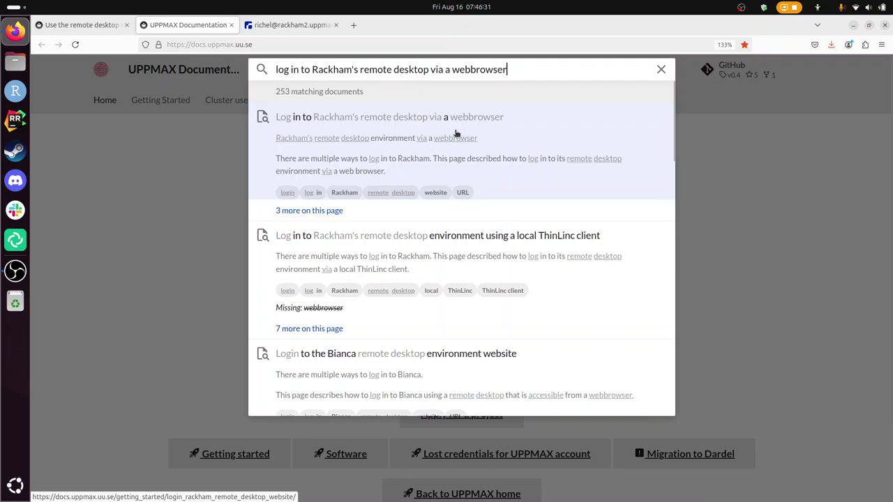
pyautogui.click(456, 133)
pyautogui.click(560, 466)
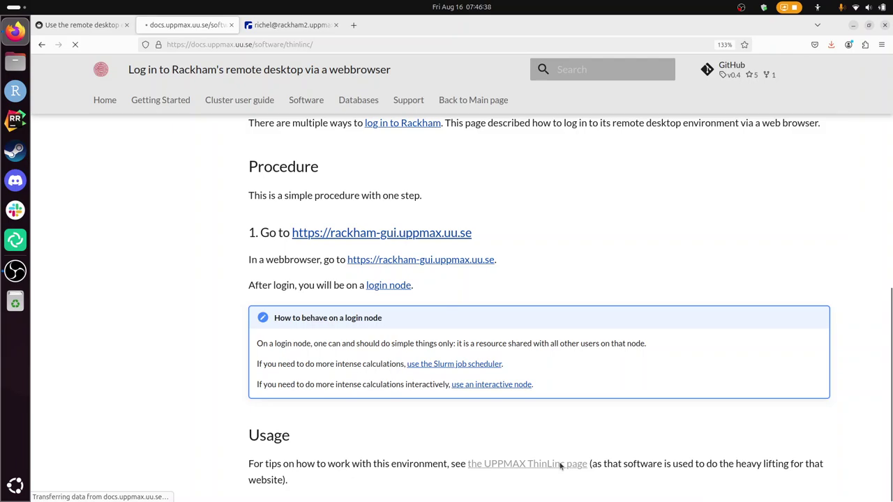
# Step: Scroll the ThinLinc page down to 'How do I copy/paste between ThinLinc and locally?'
pyautogui.scroll(-5, 668, 319)
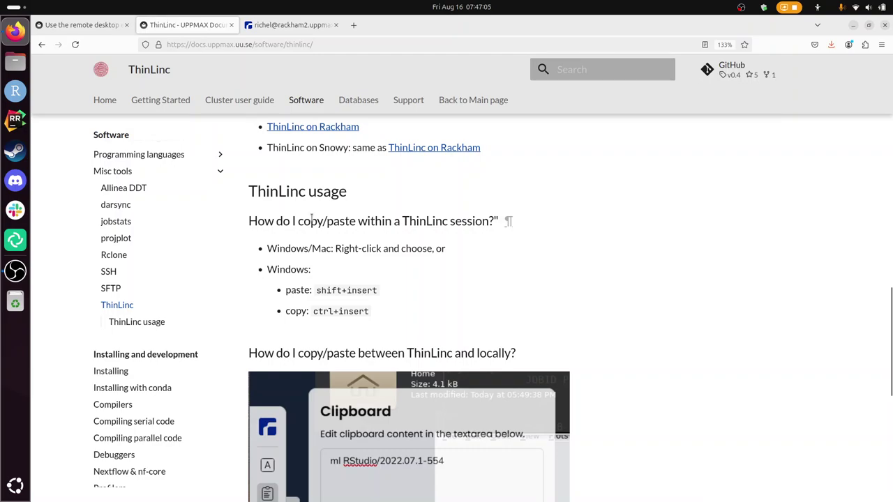
pyautogui.scroll(-2, 393, 282)
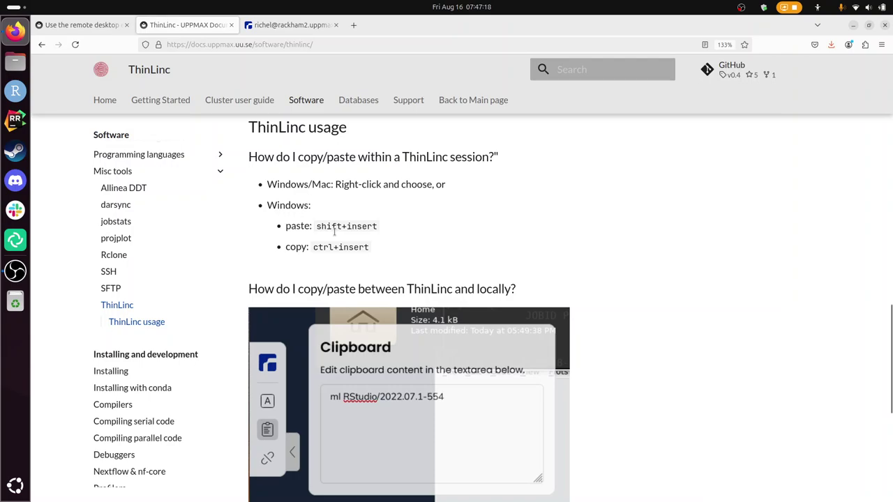
pyautogui.scroll(-3, 486, 230)
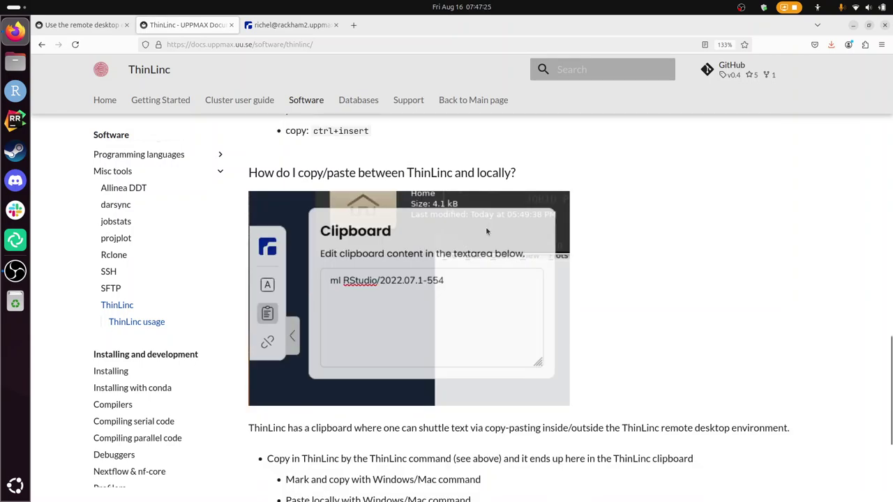
pyautogui.scroll(-2, 487, 231)
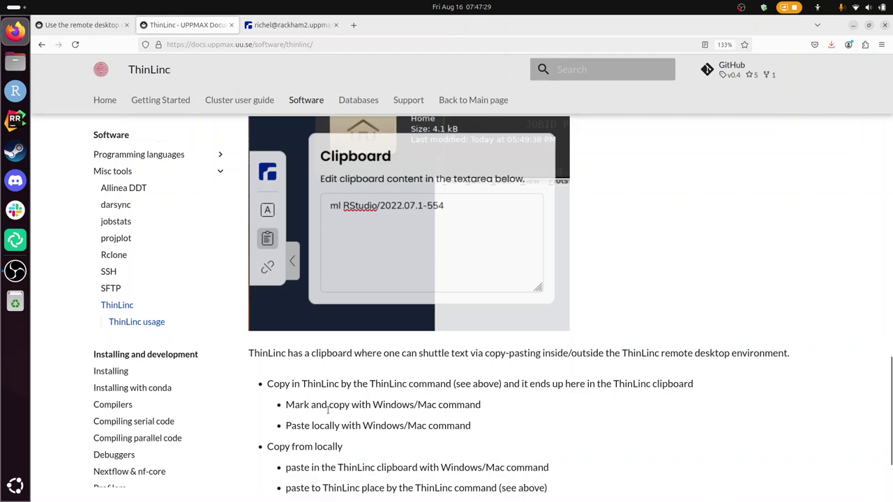
# Step: In Mousepad, write 'I am going to copy paste ths text form local to remote dekstop' and copy it
pyautogui.scroll(-1, 328, 410)
pyautogui.hotkey('alt', 'Tab')
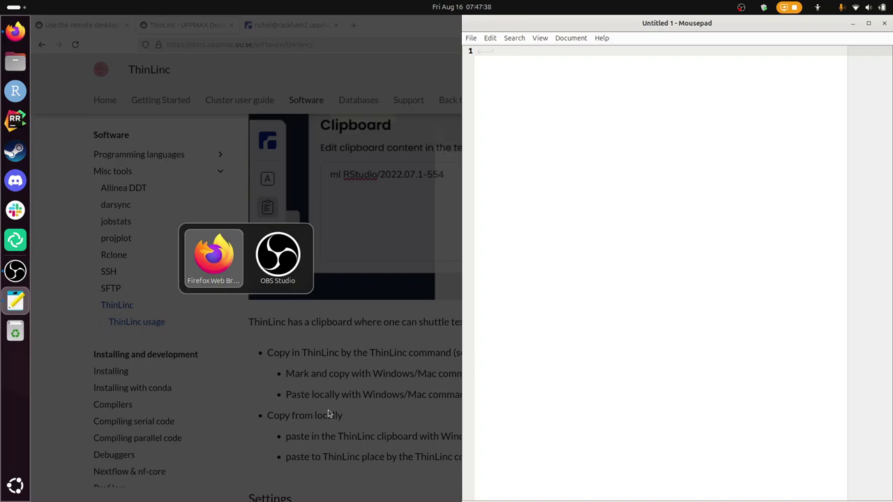
pyautogui.write('I am going')
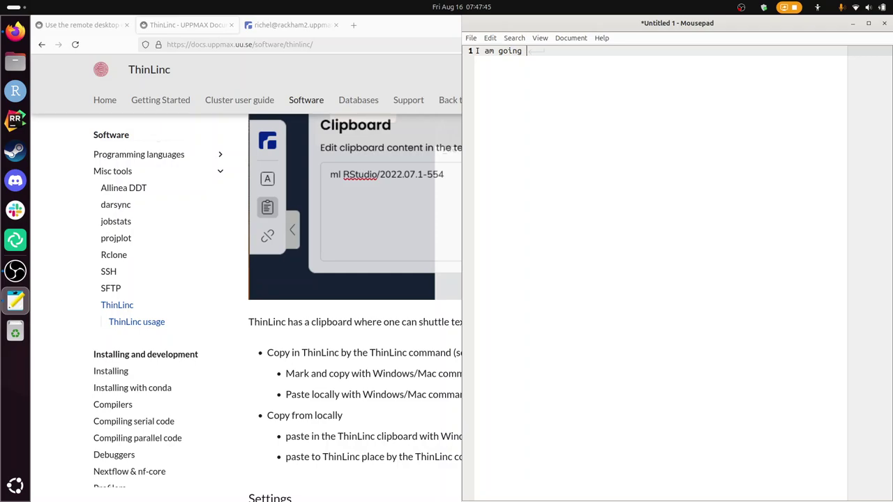
pyautogui.write('to copy paste ths text form local to')
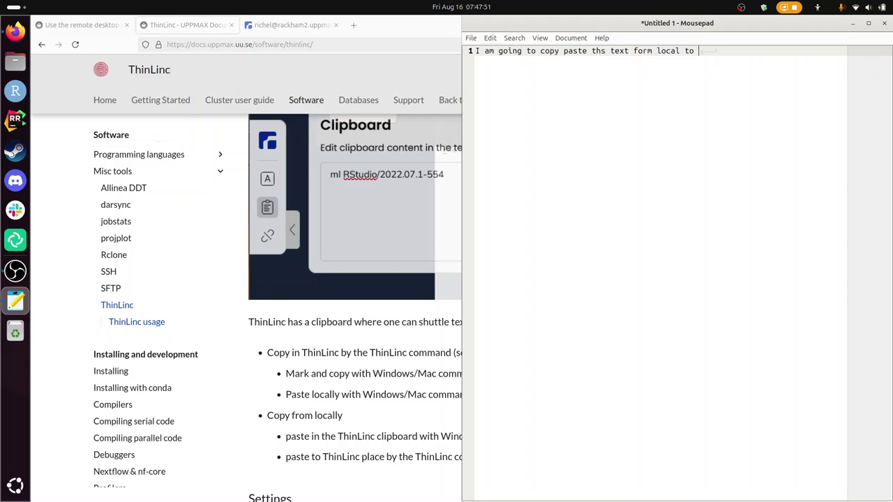
pyautogui.write('remote dekstop')
pyautogui.hotkey('ctrl', 'a')
pyautogui.press('super+c')
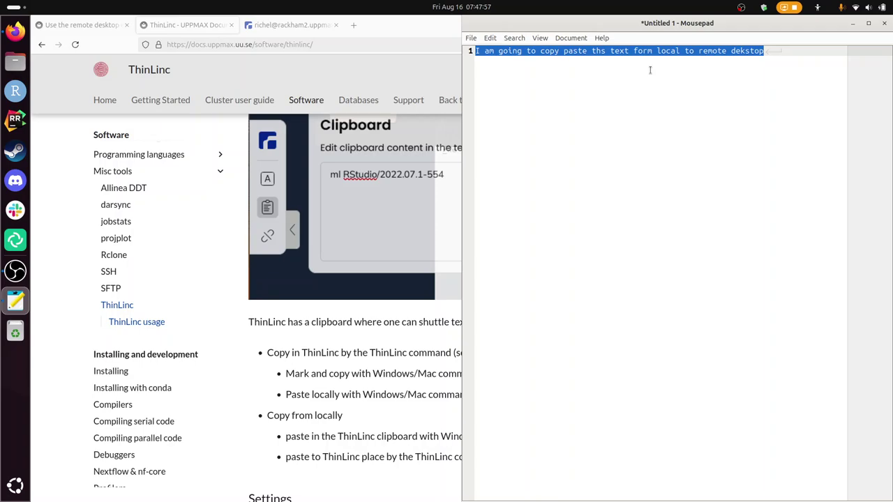
pyautogui.press('Return')
pyautogui.press('Return')
pyautogui.hotkey('ctrl', 'v')
pyautogui.hotkey('ctrl', 'v')
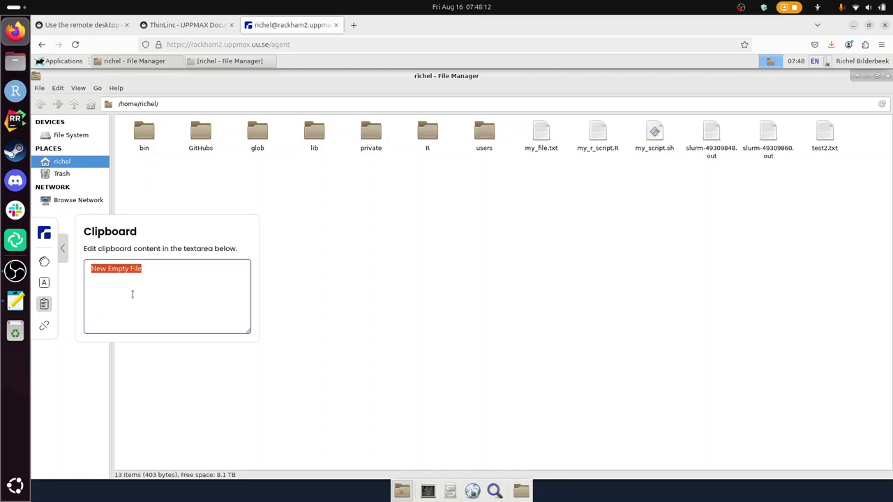
# Step: Open my_file.txt in gedit and paste the local sentence into it
pyautogui.doubleClick(543, 136)
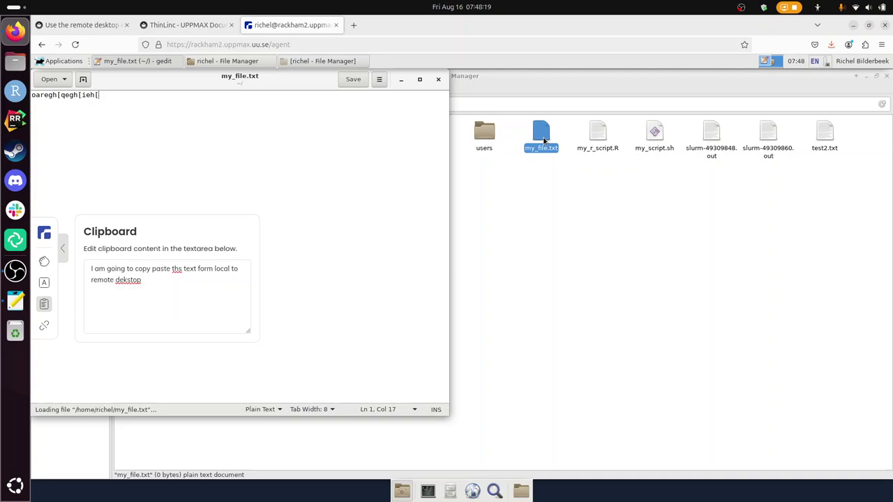
pyautogui.rightClick(137, 143)
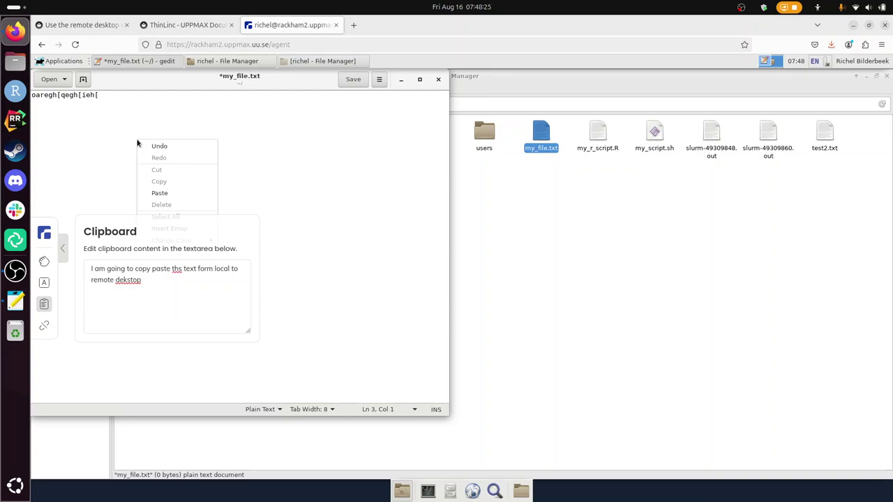
pyautogui.click(159, 193)
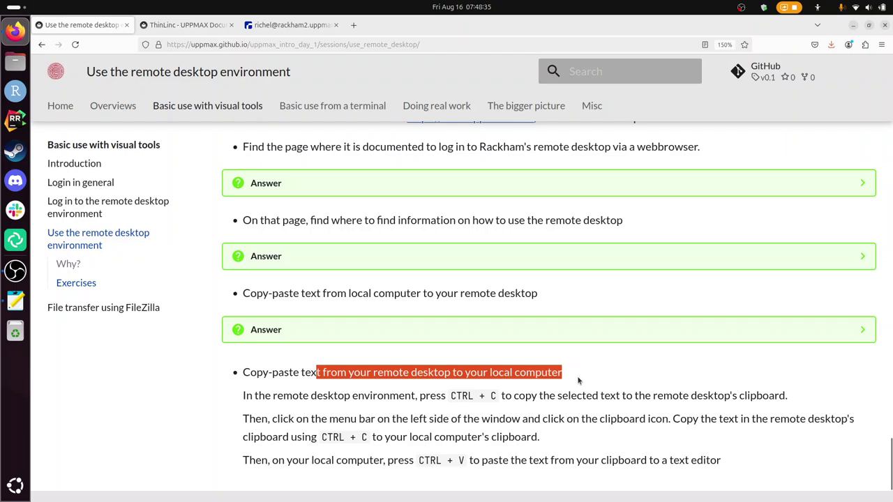
# Step: Return to the rackham2 remote desktop tab
pyautogui.hotkey('ctrl', 'Tab')
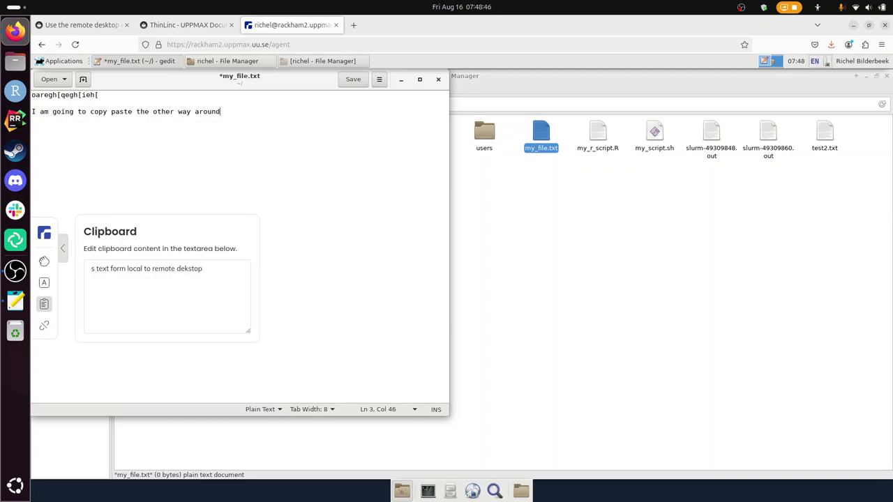
# Step: Select and copy the gedit line 'I am going to copy paste the other way around'
pyautogui.hotkey('shift', 'Home')
pyautogui.hotkey('ctrl', 'c')
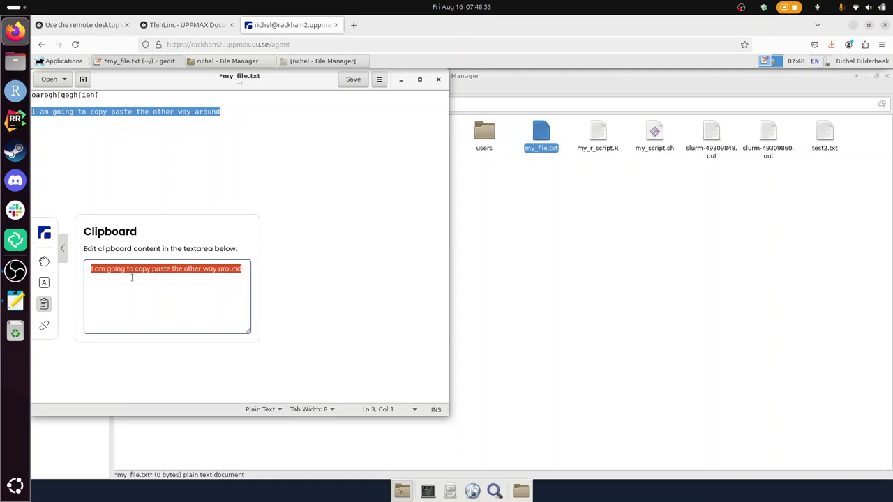
pyautogui.press('End')
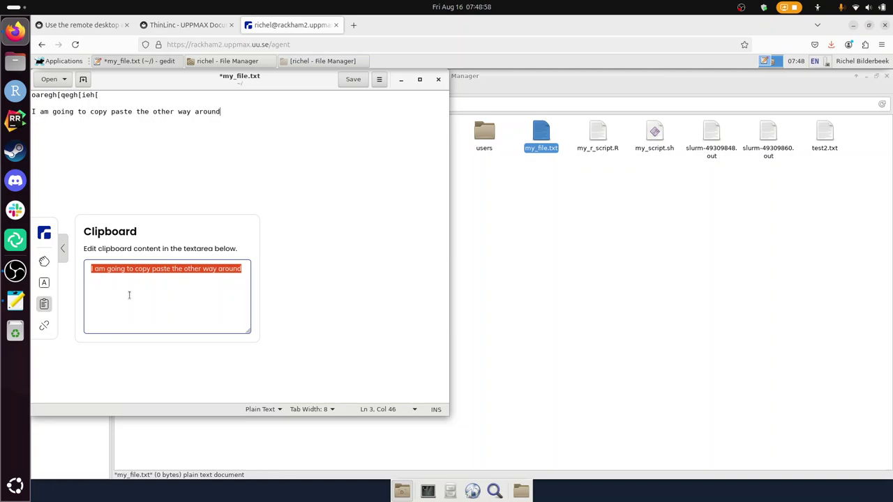
# Step: Switch from Mousepad back to the Firefox course page
pyautogui.hotkey('alt', 'Tab')
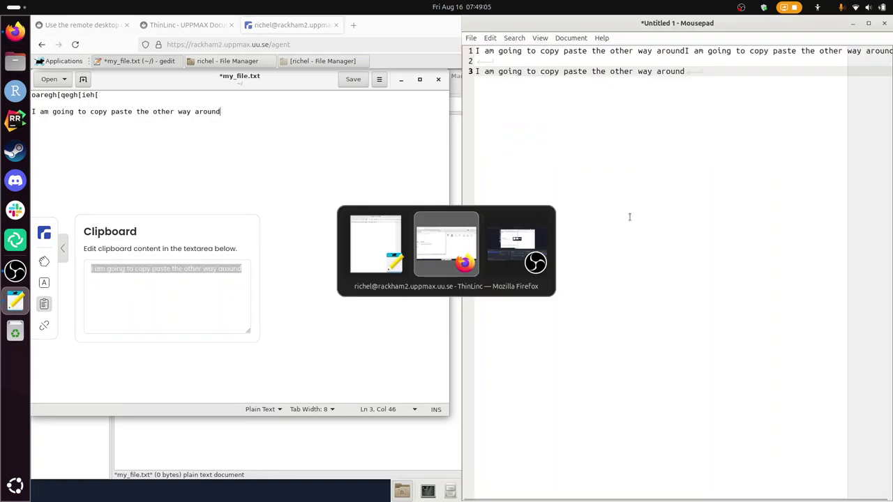